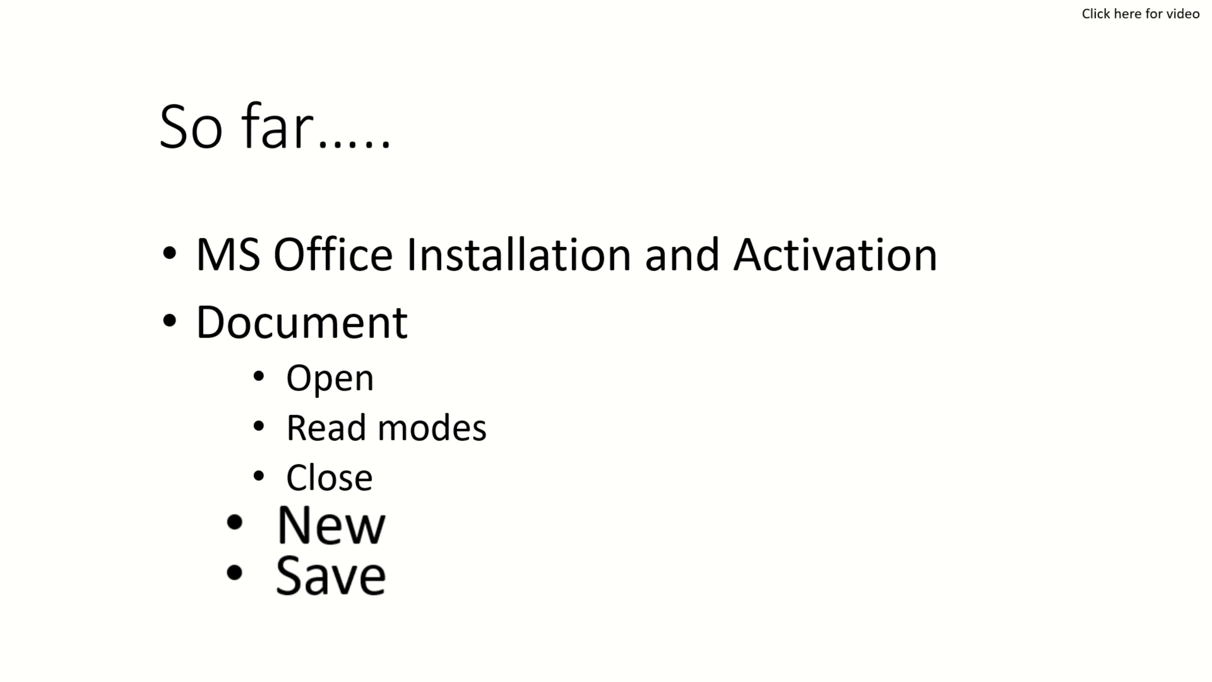
Step: Advance the PowerPoint slideshow past the 'So far…' recap slide
key(Right)
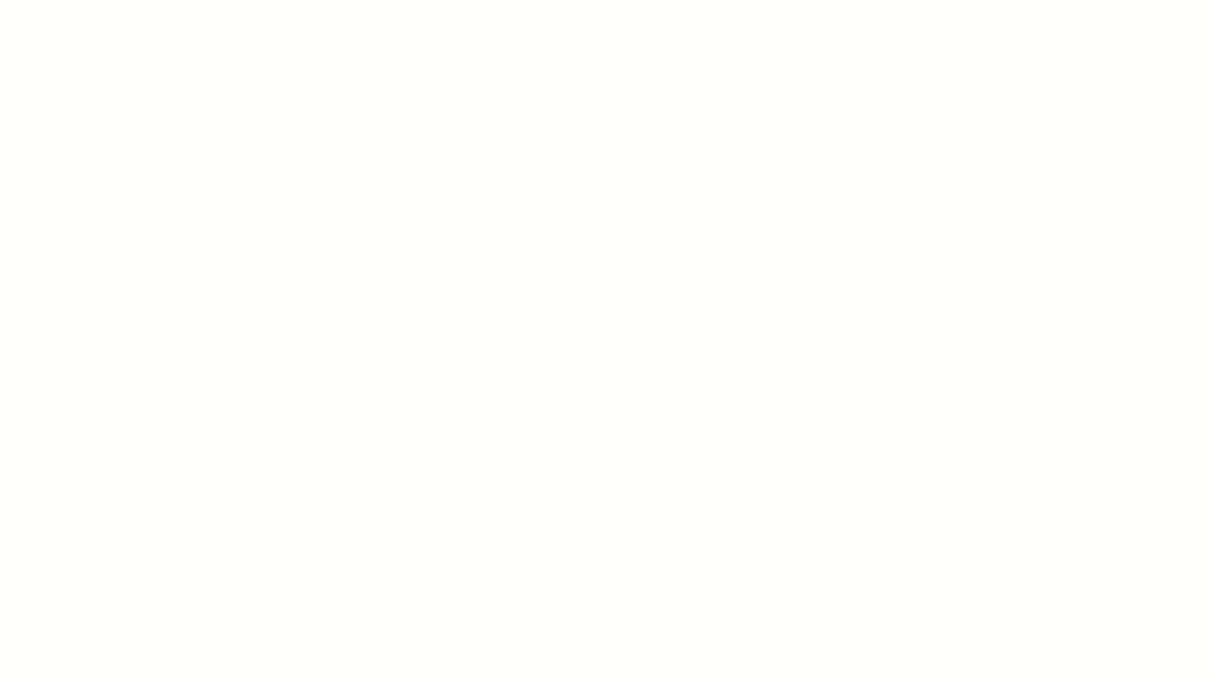
Step: Build in the 'Tell me assistant' bullet on the next slide
key(Right)
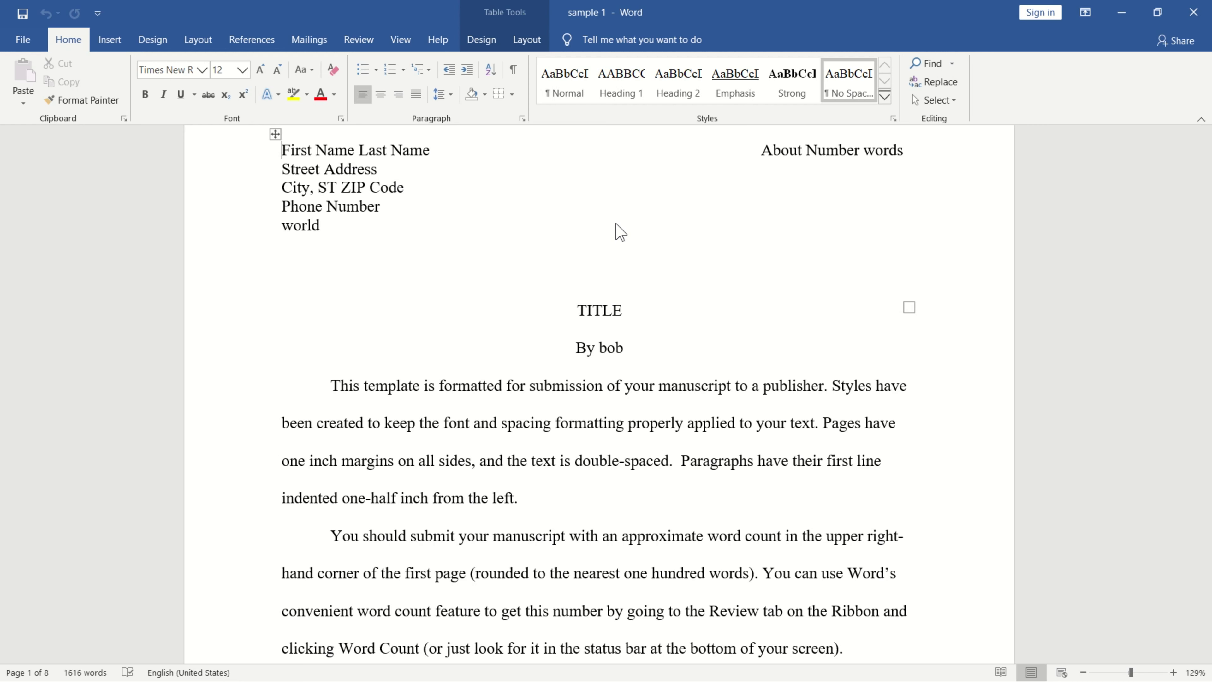
click(572, 48)
click(574, 47)
click(574, 47)
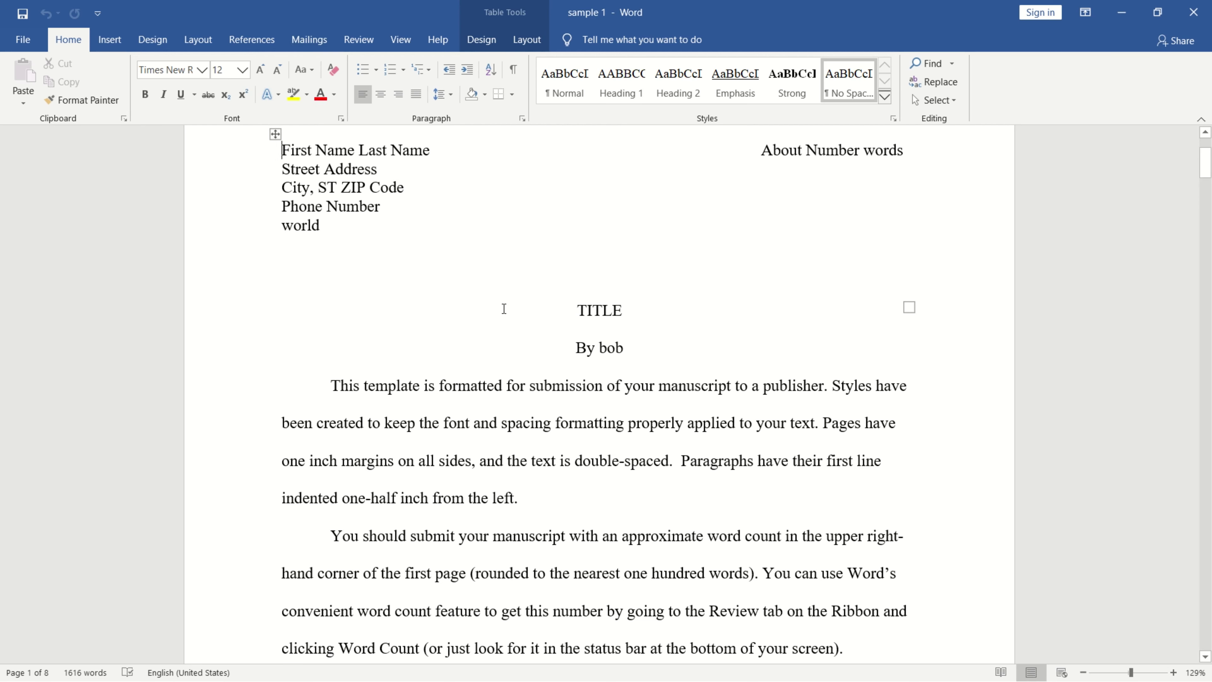
Step: Select the word TITLE and search Tell Me for 'margin' to show the margins gallery
double_click(587, 310)
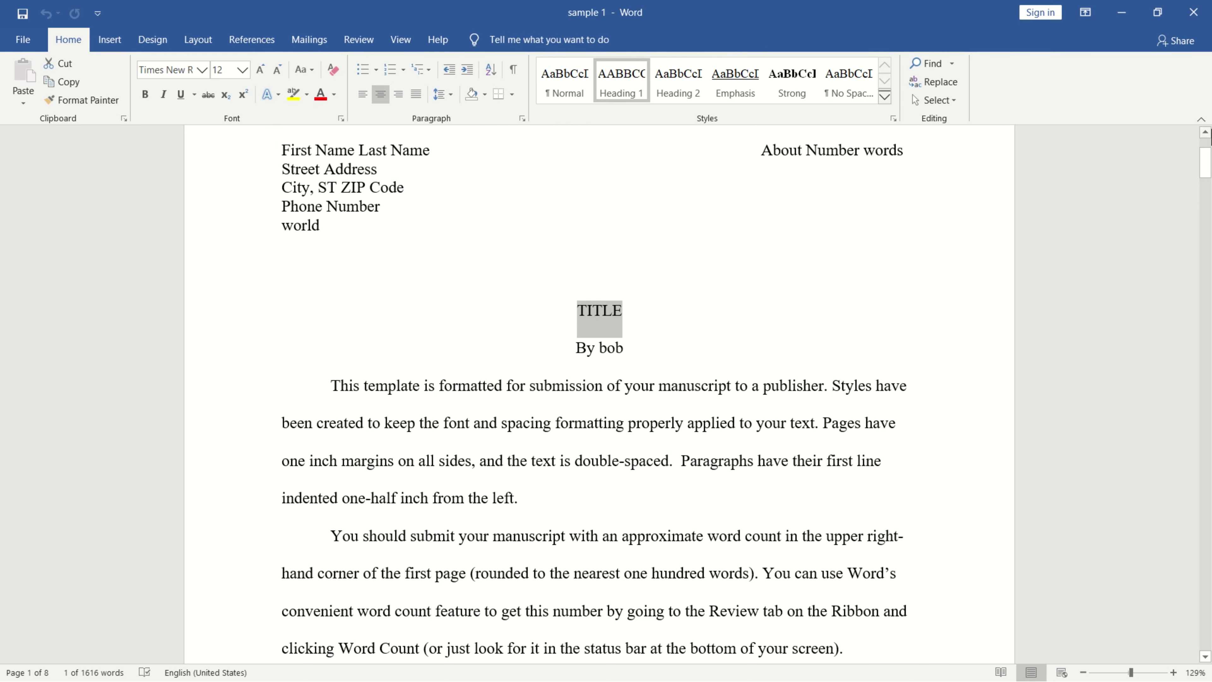
click(1206, 135)
click(1206, 135)
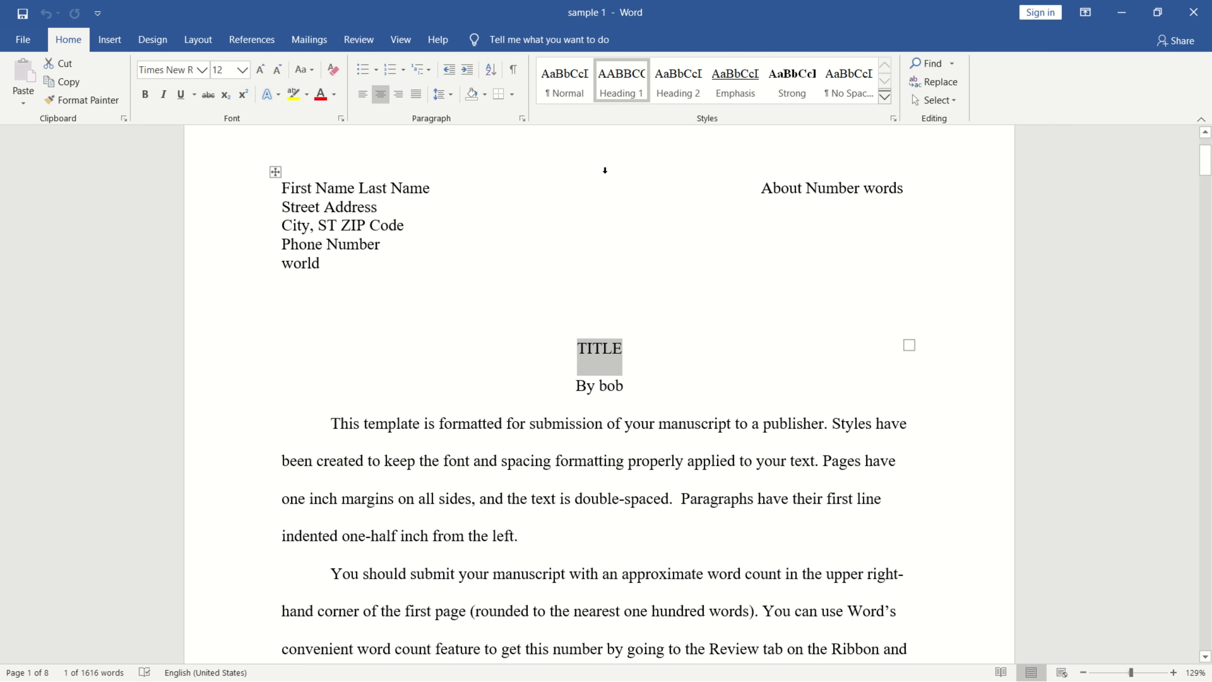
click(516, 43)
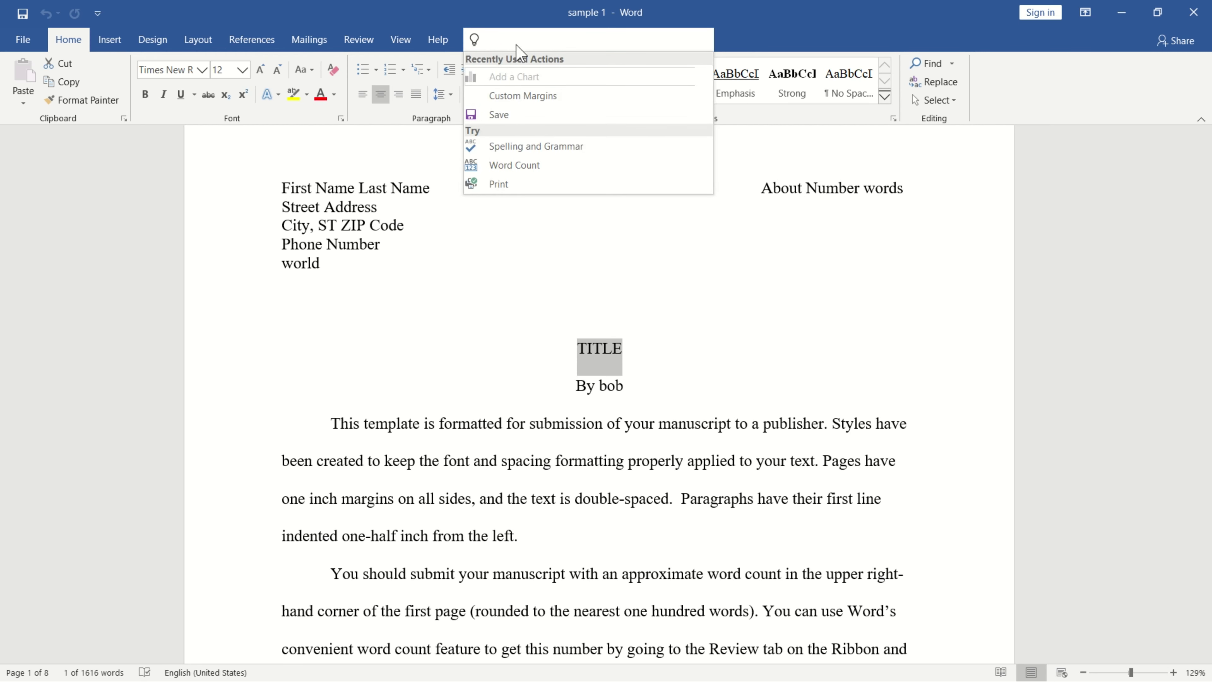
text(margin)
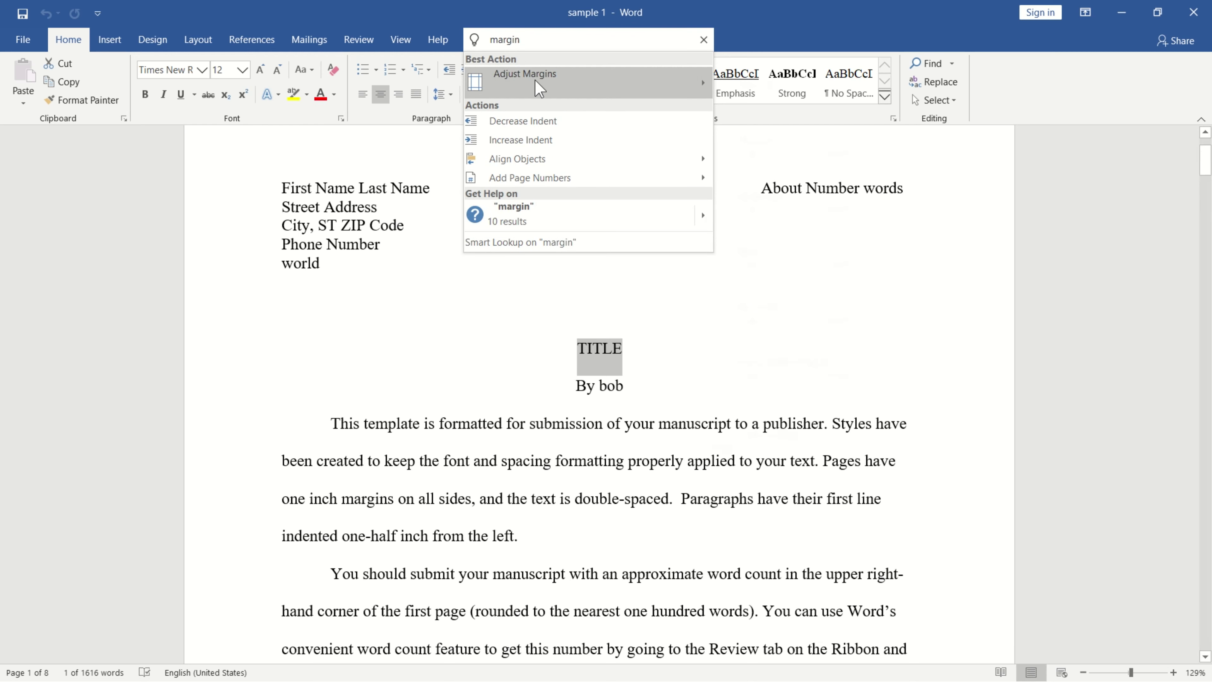
mouse_move(565, 86)
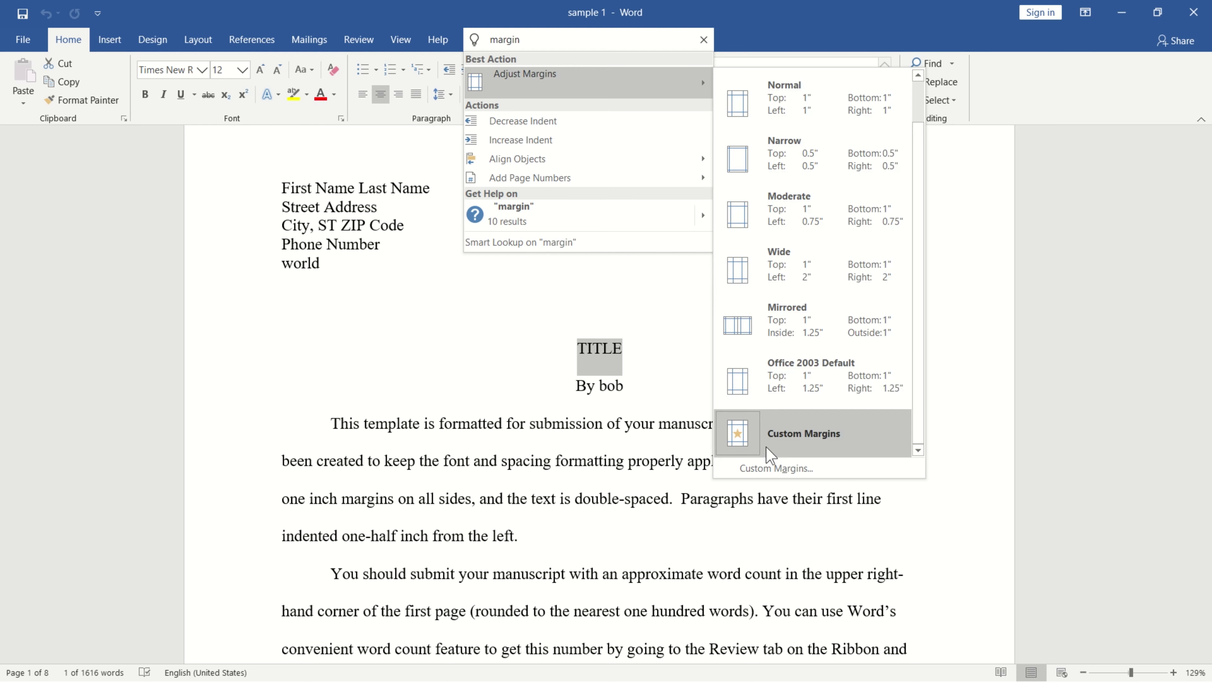
Step: Open Custom Margins and cancel, then reopen Page Setup via a second 'margin' search
click(770, 469)
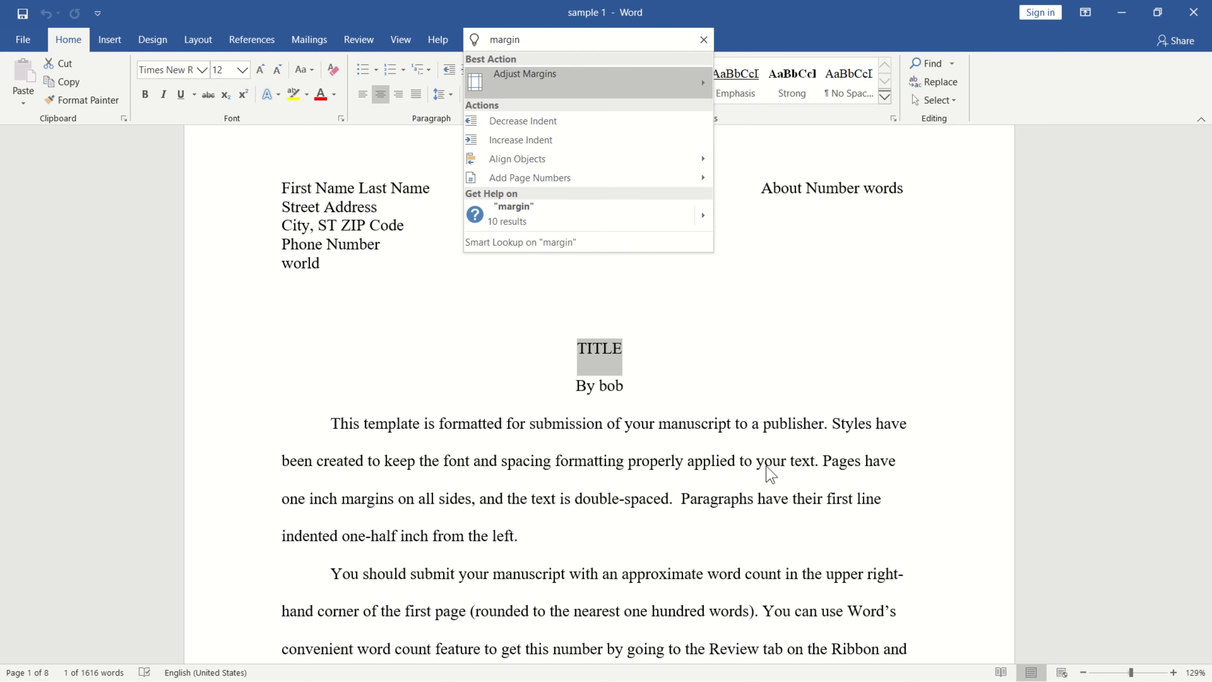
click(738, 537)
click(517, 40)
text(margin)
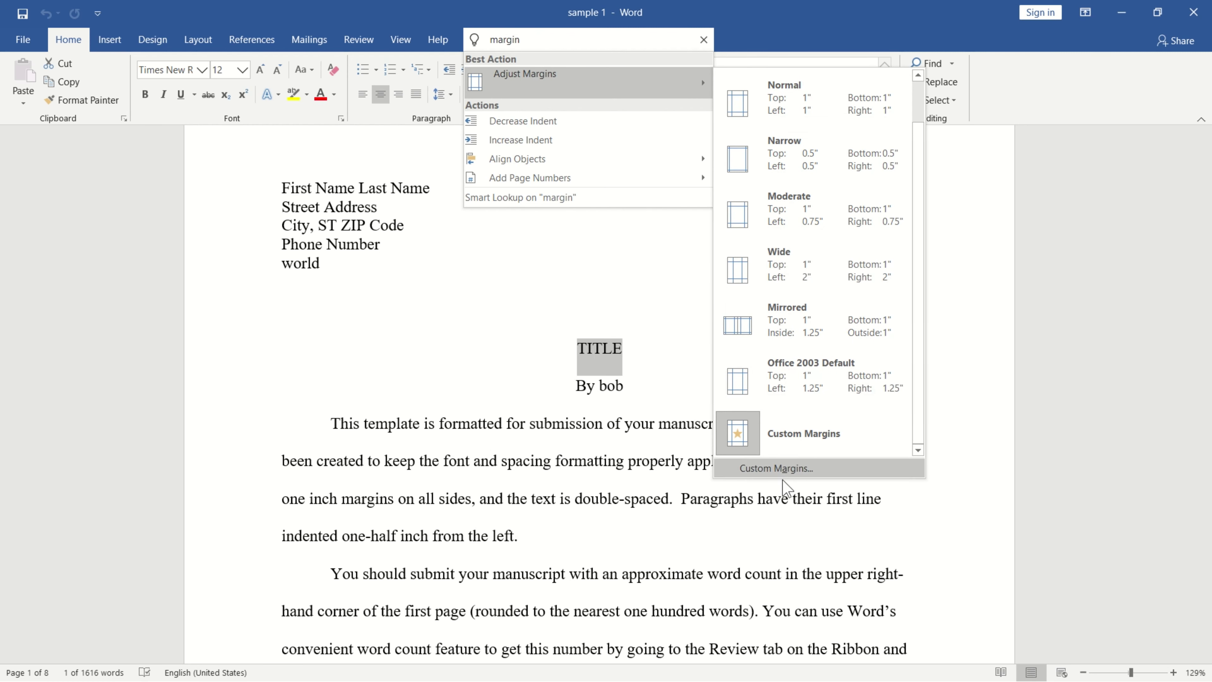
click(783, 466)
click(581, 181)
click(581, 182)
click(581, 181)
click(581, 182)
click(580, 181)
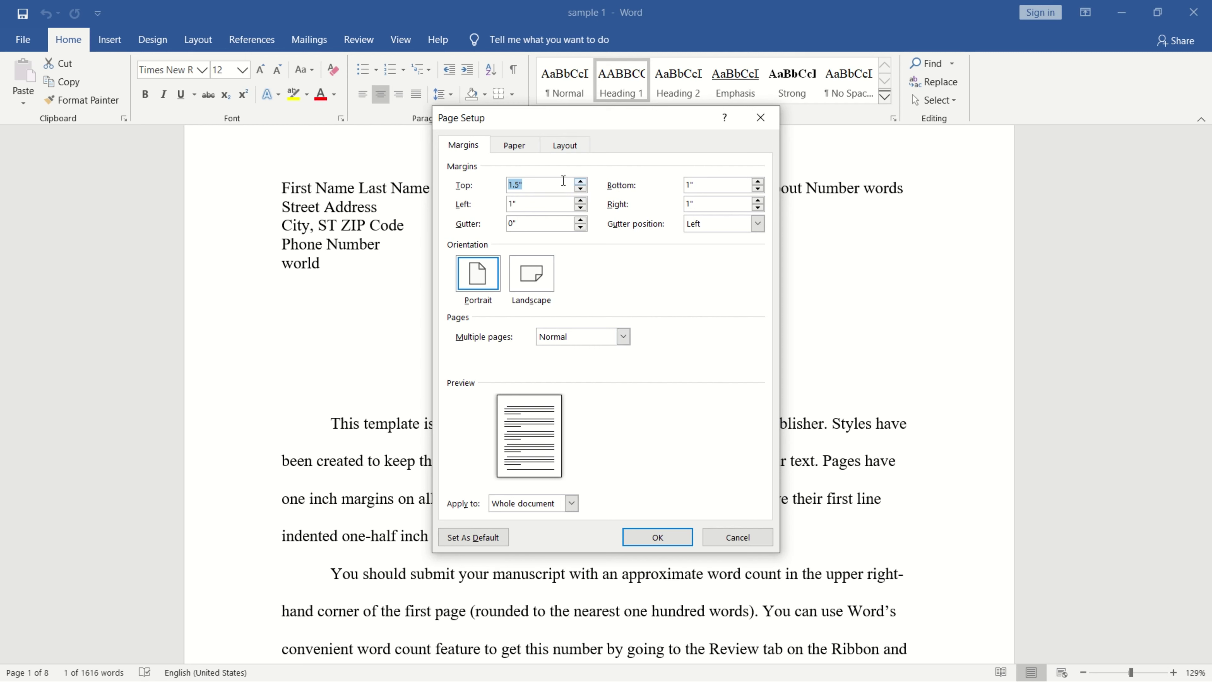
Step: Set the top margin to 1" in Page Setup and apply it
click(519, 185)
key(BackSpace)
key(BackSpace)
click(657, 539)
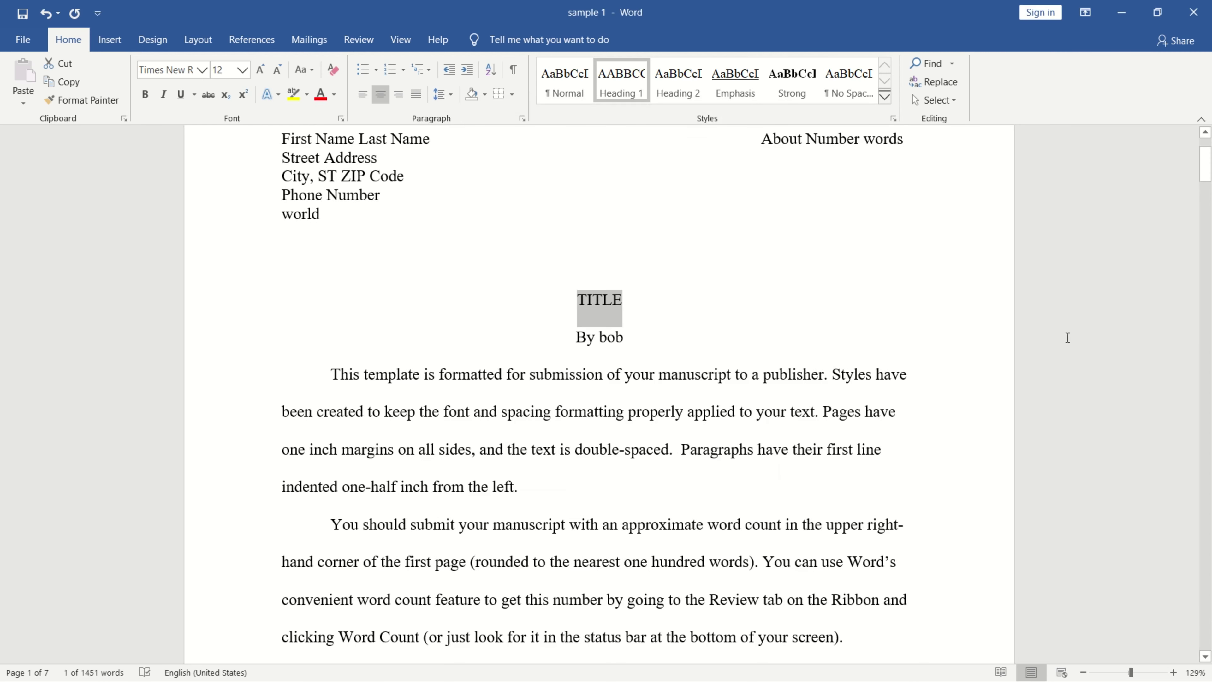
click(1205, 134)
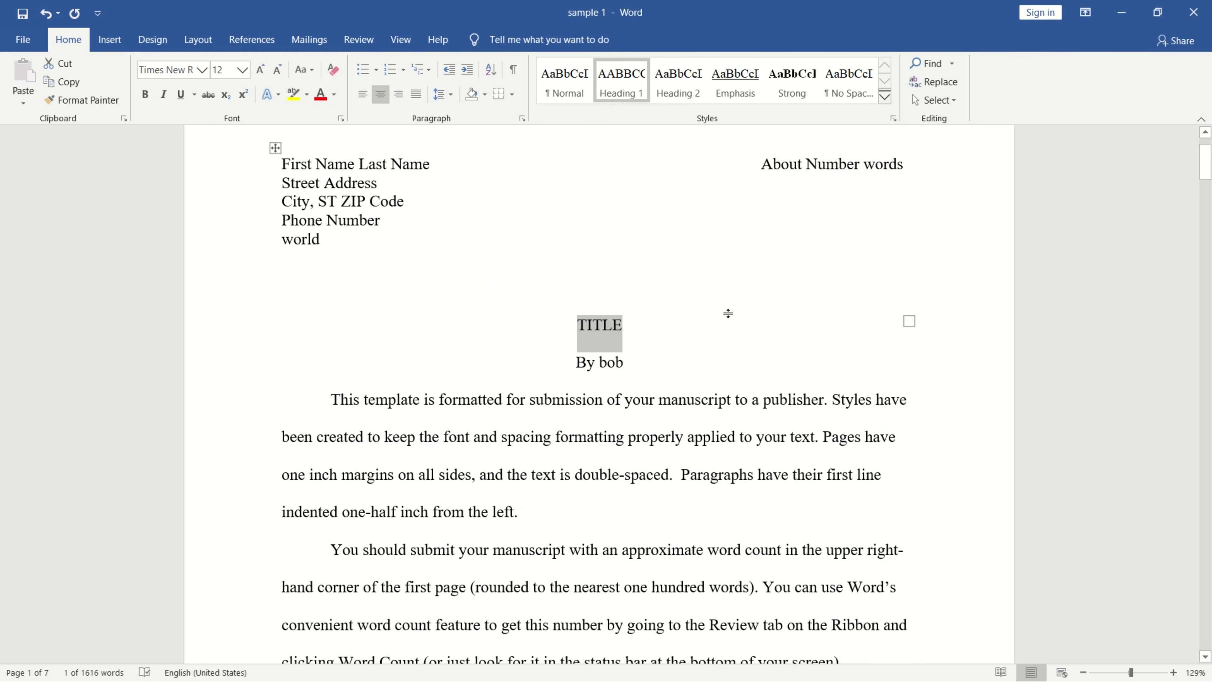
Step: Check the Layout tab's Margins gallery to confirm Last Custom Setting is 1 inch all round
click(198, 39)
click(25, 81)
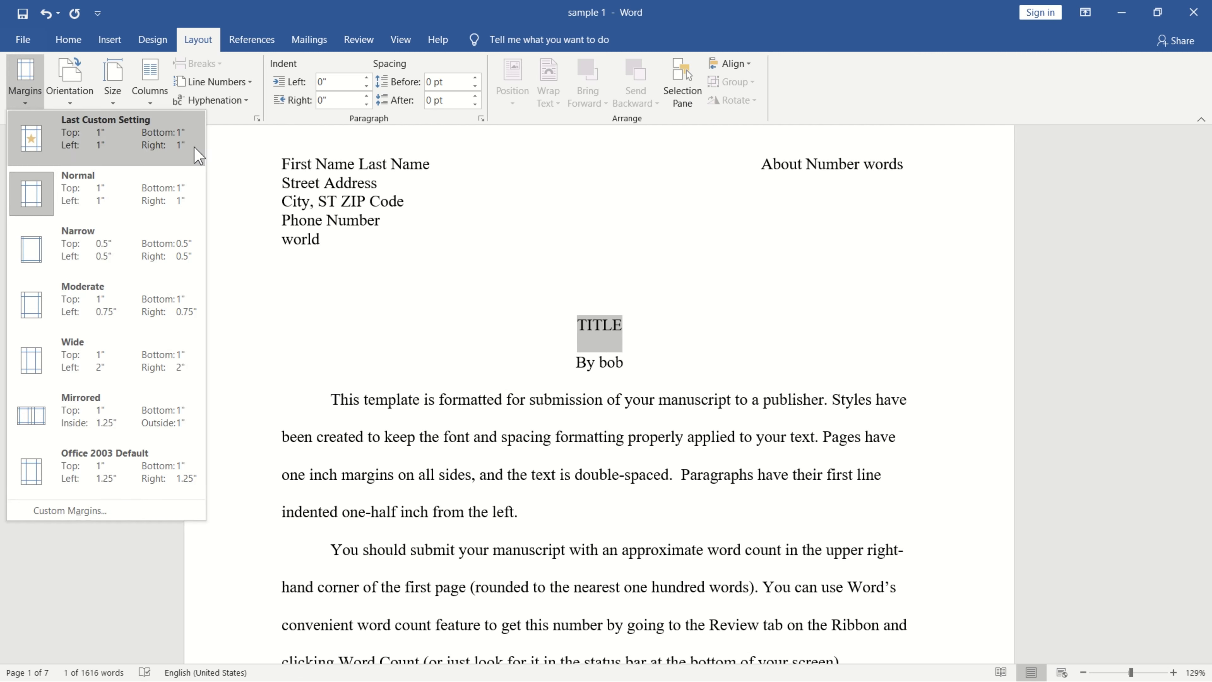
click(311, 271)
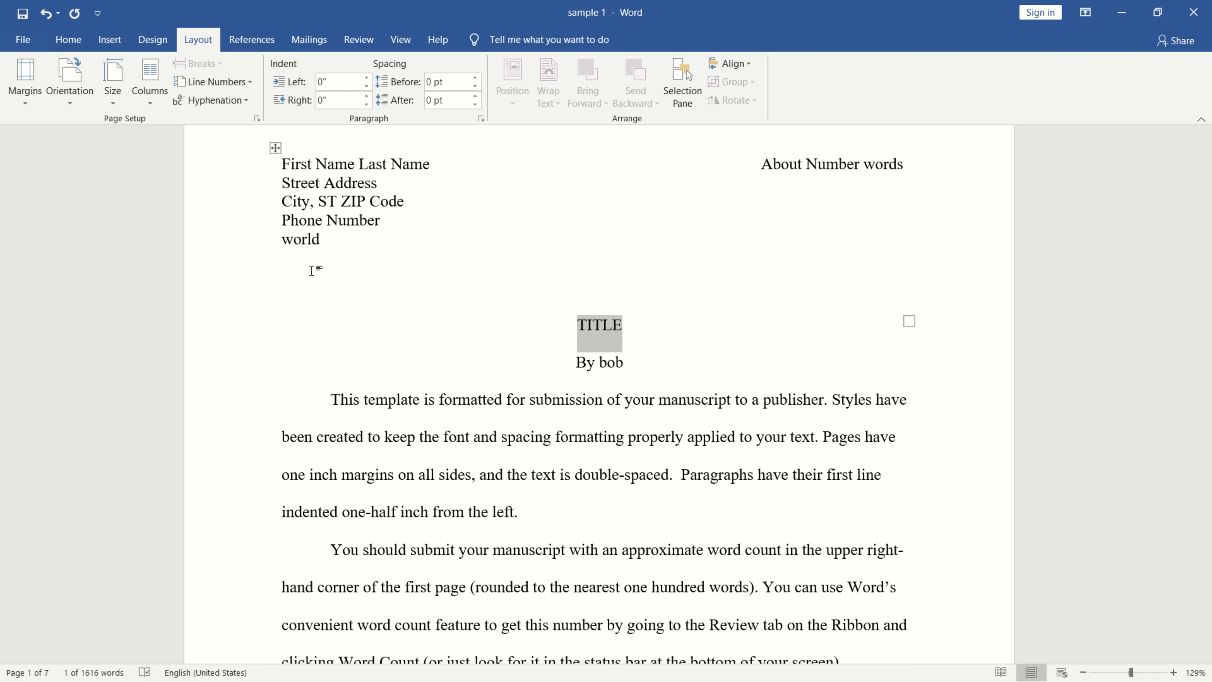
click(312, 271)
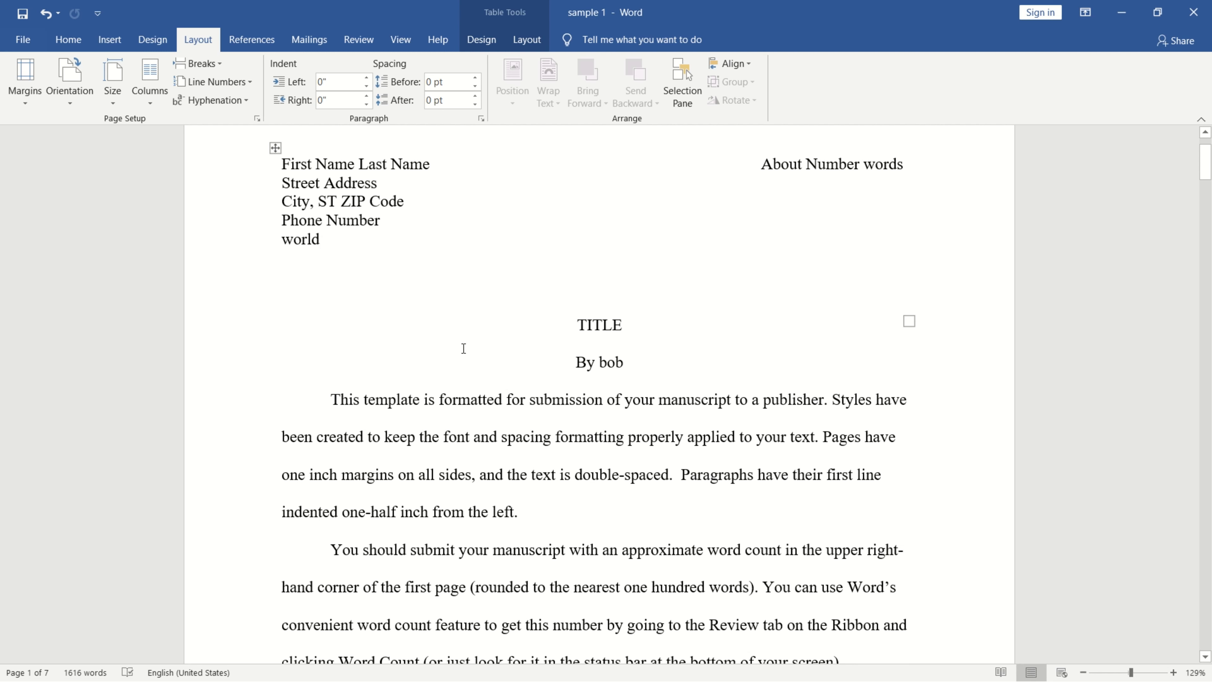
click(621, 39)
text(ch)
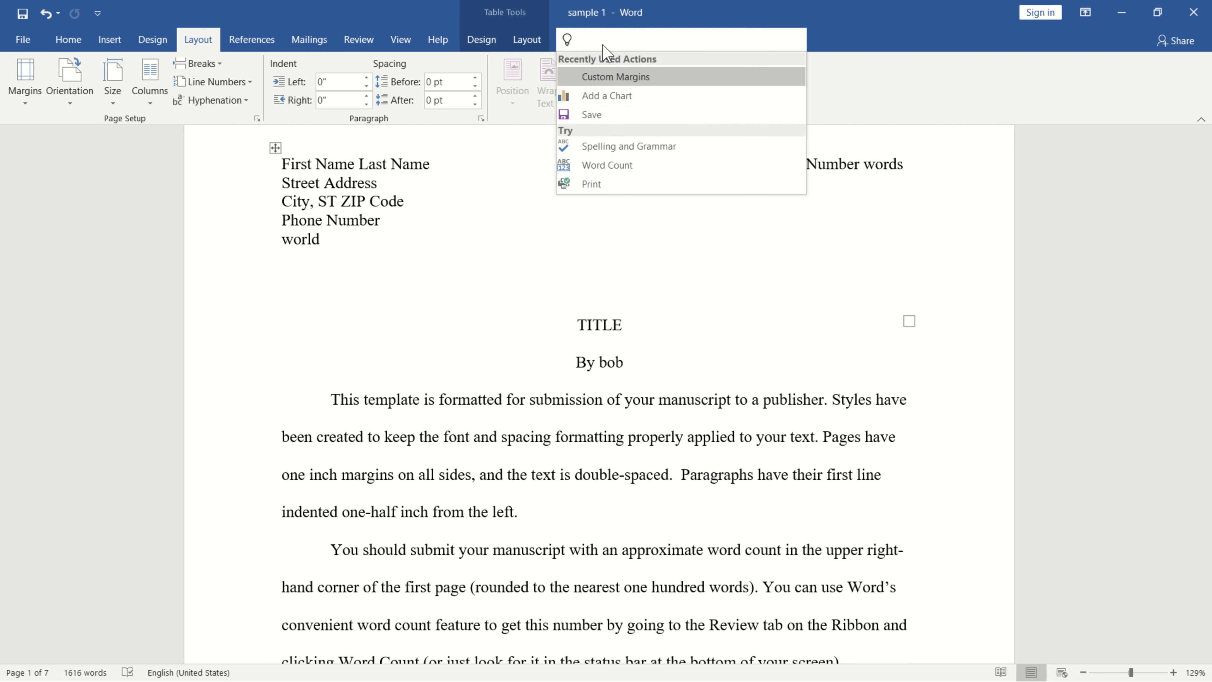
text(art)
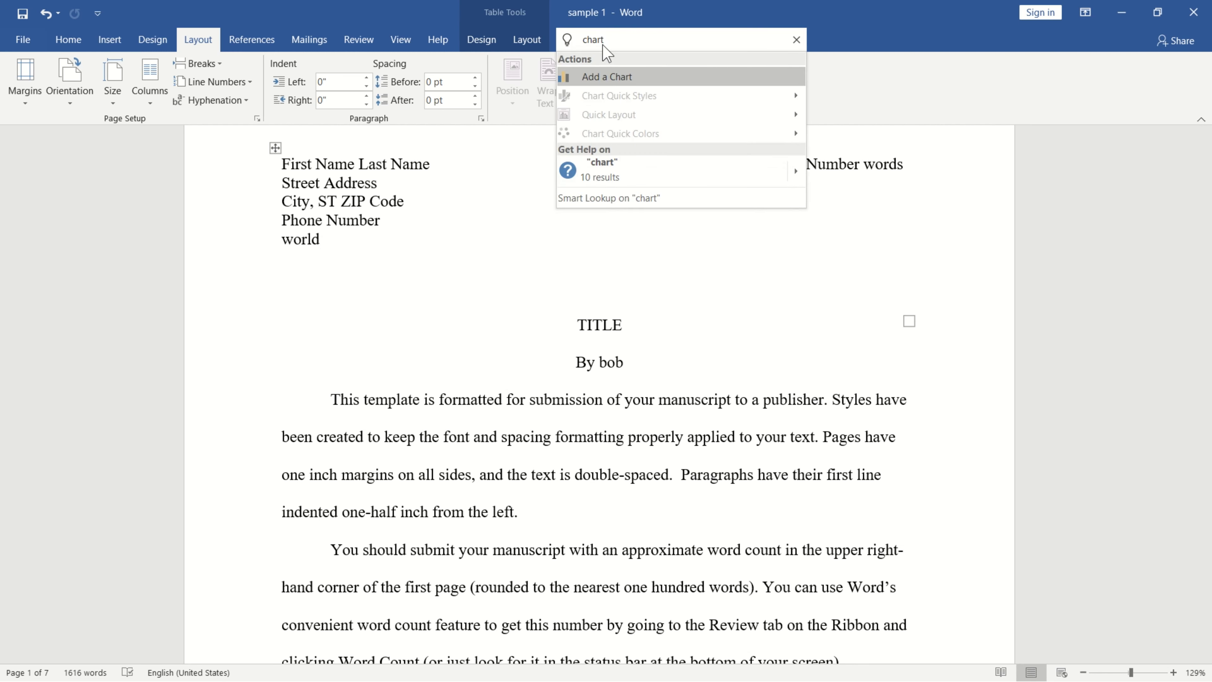
click(620, 78)
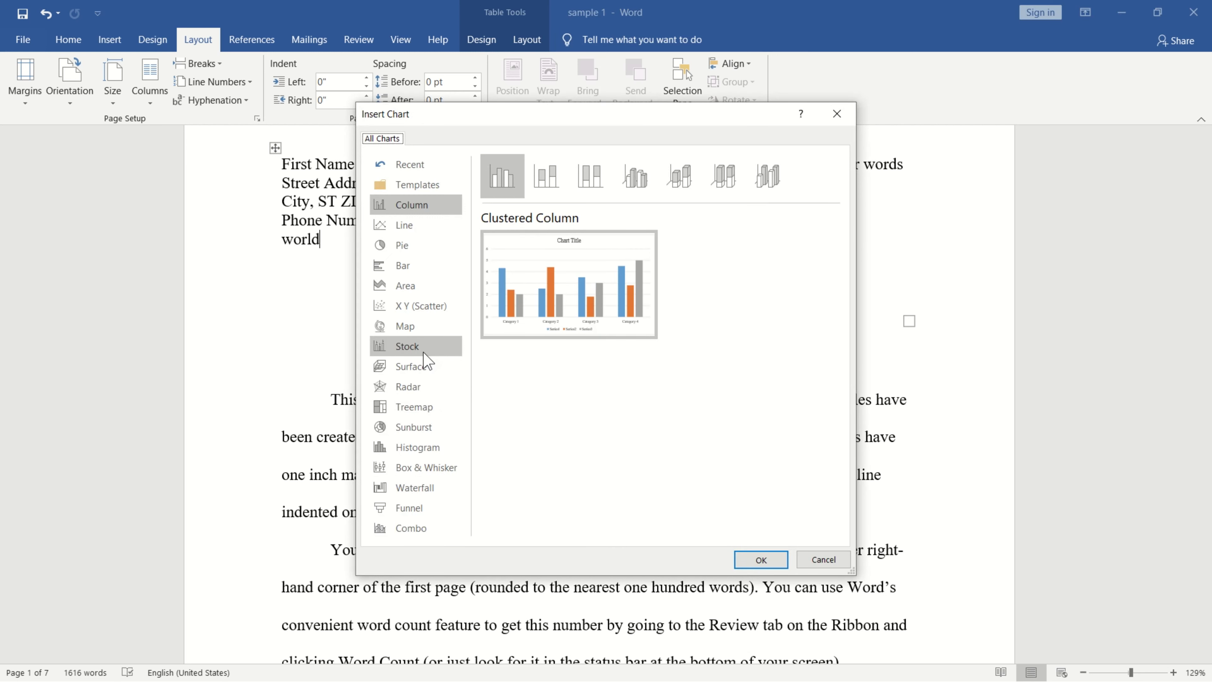
click(419, 230)
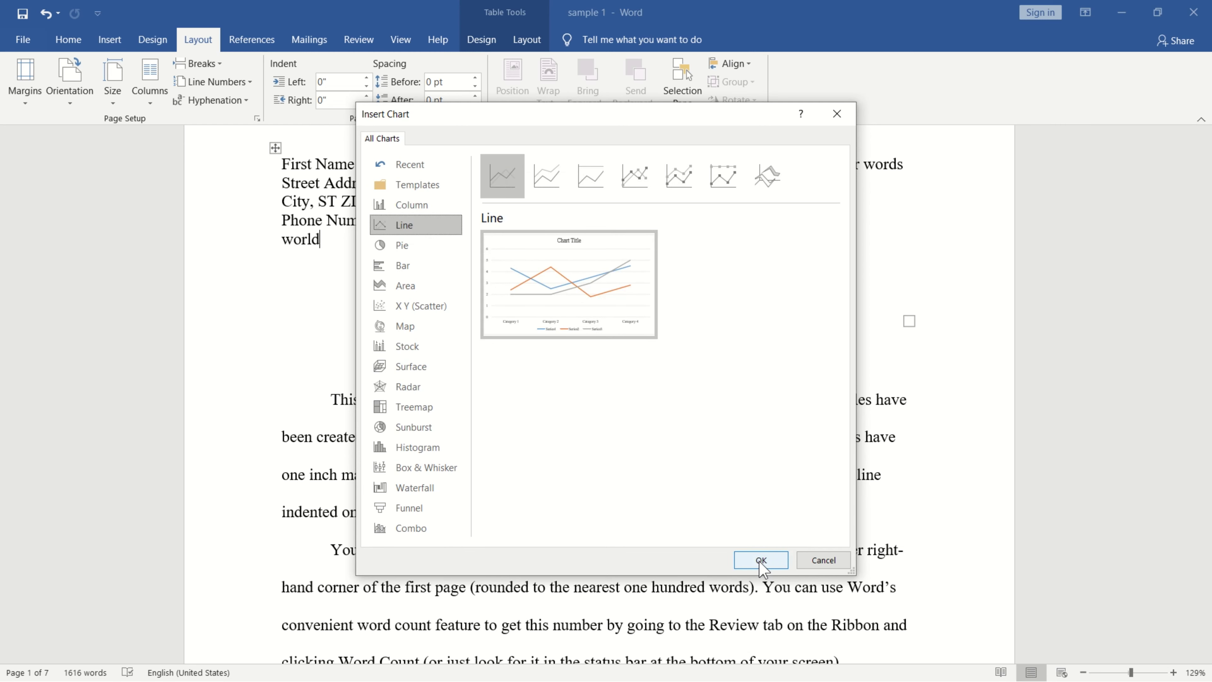
click(831, 562)
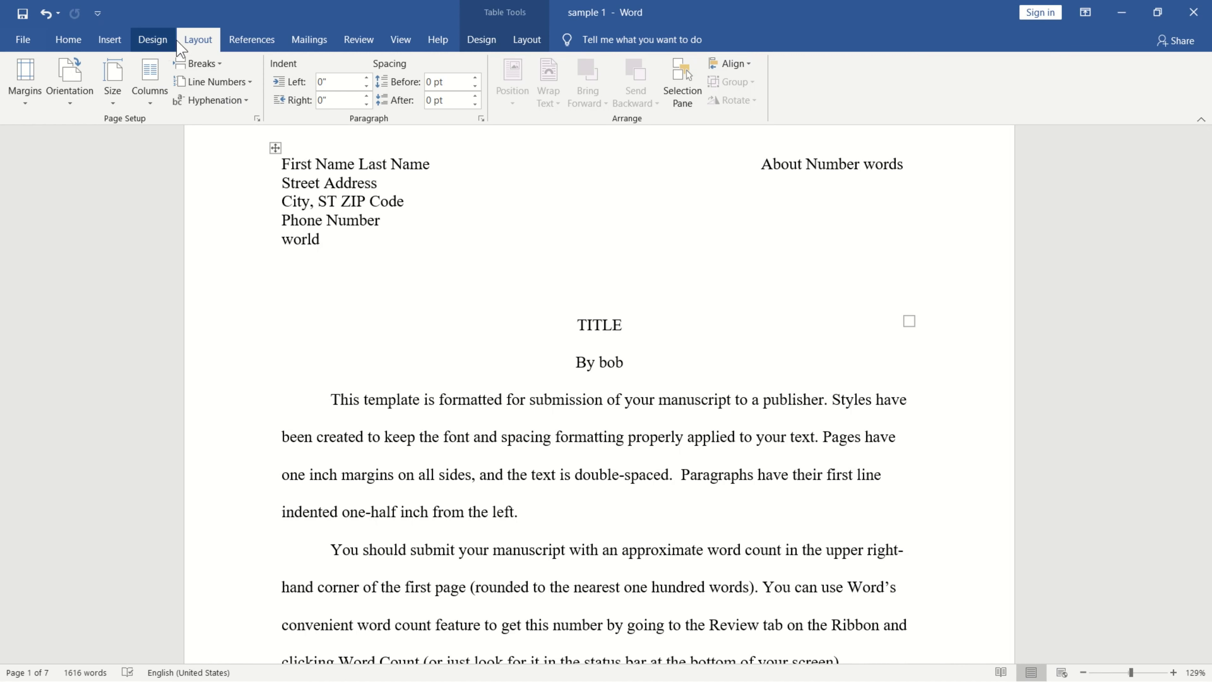
Step: Open Insert Chart from the Insert tab and close it without adding a chart
click(113, 40)
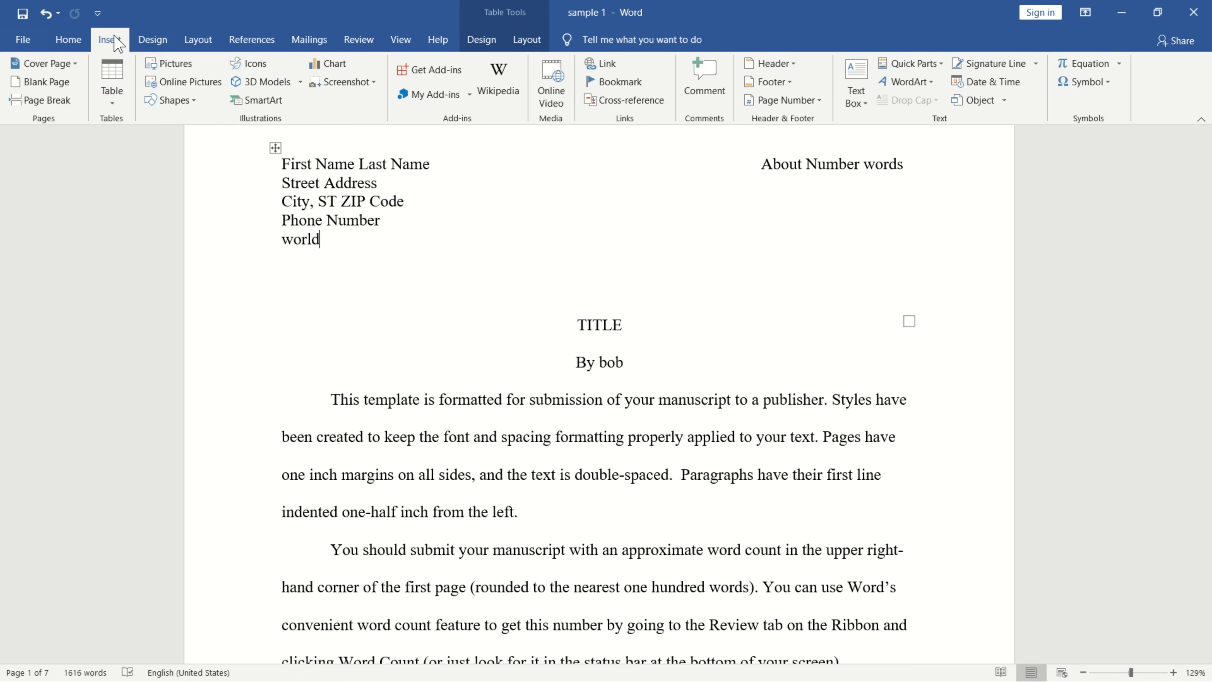
click(334, 64)
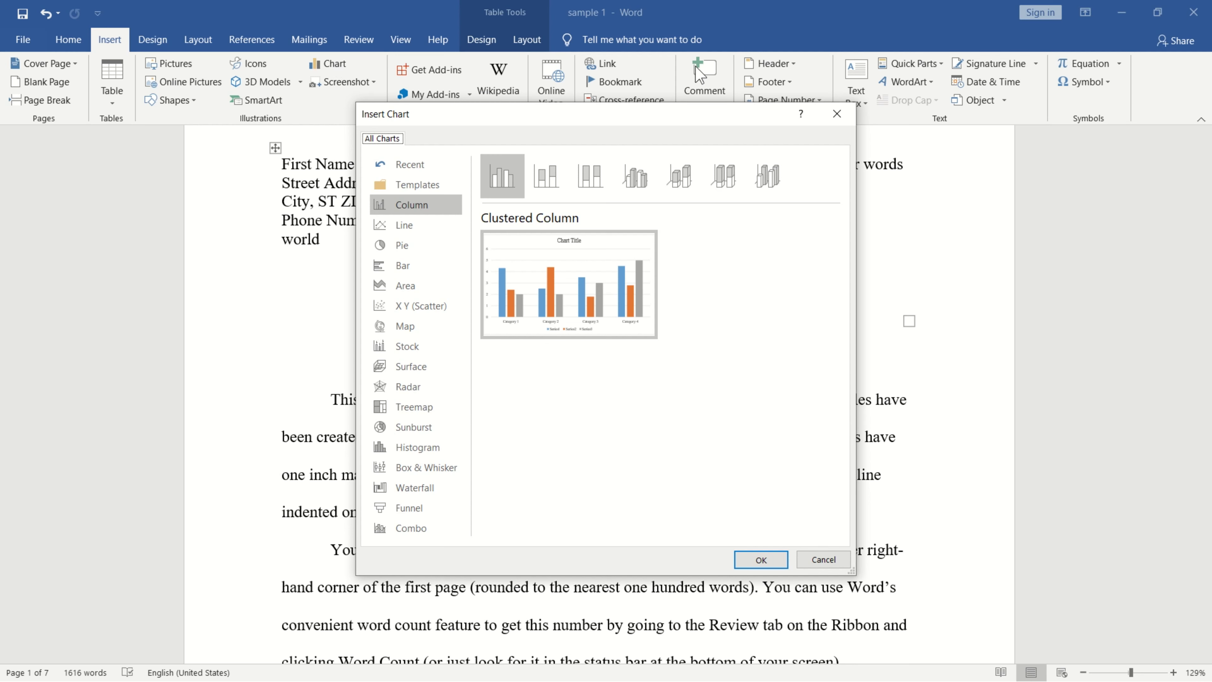
click(838, 116)
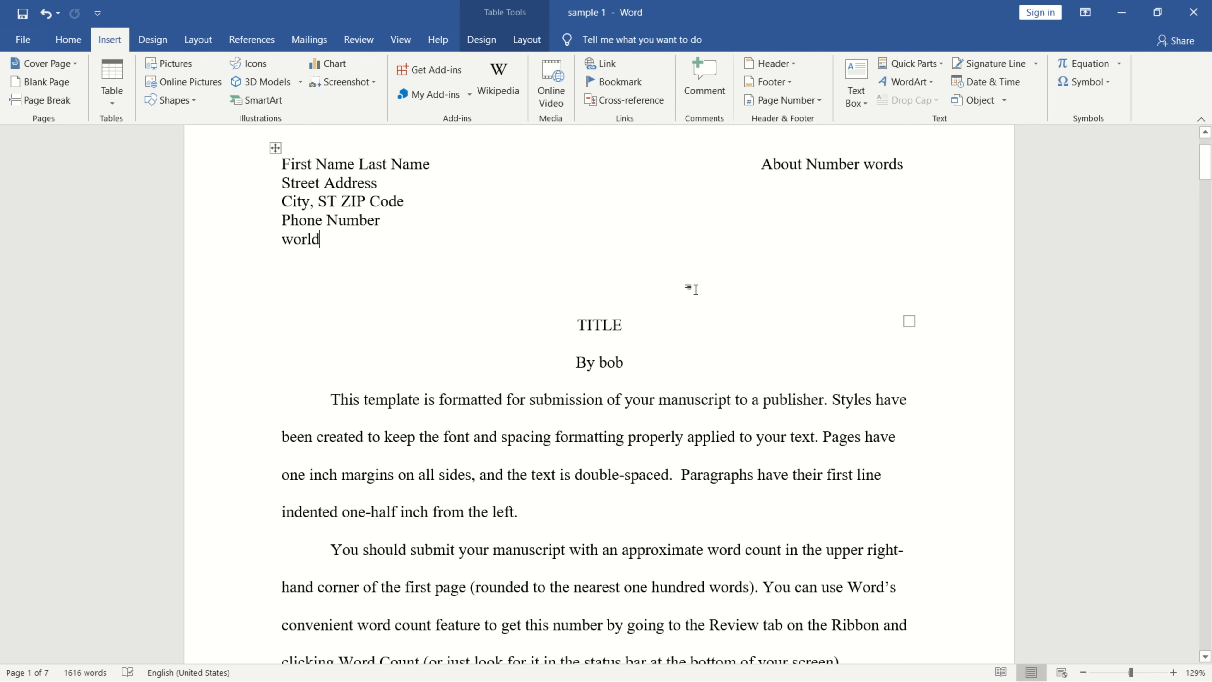
Step: Run Smart Lookup on 'world' from the Tell Me box
click(615, 40)
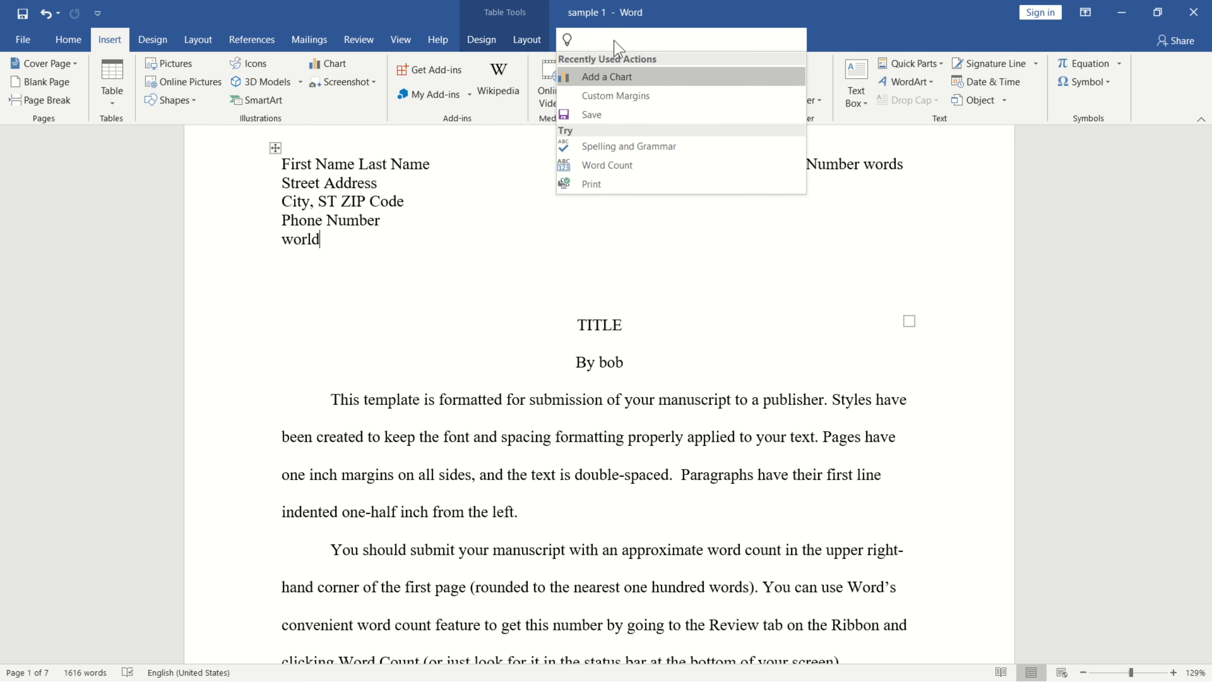
text(world)
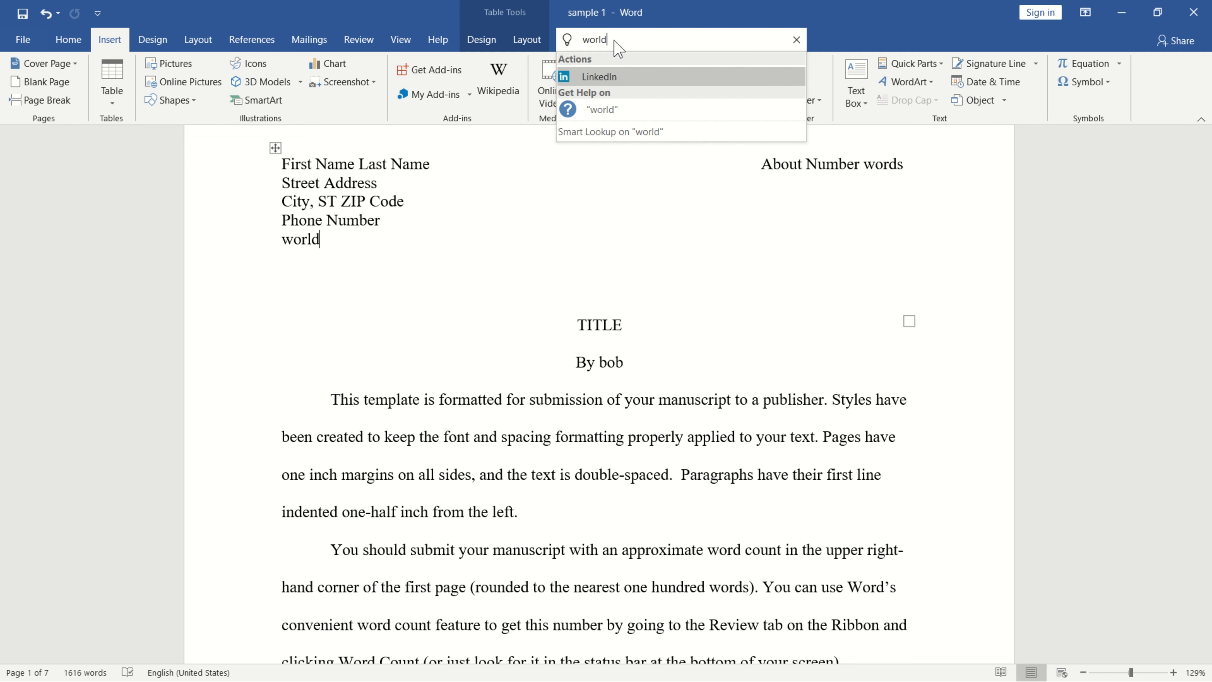
click(620, 134)
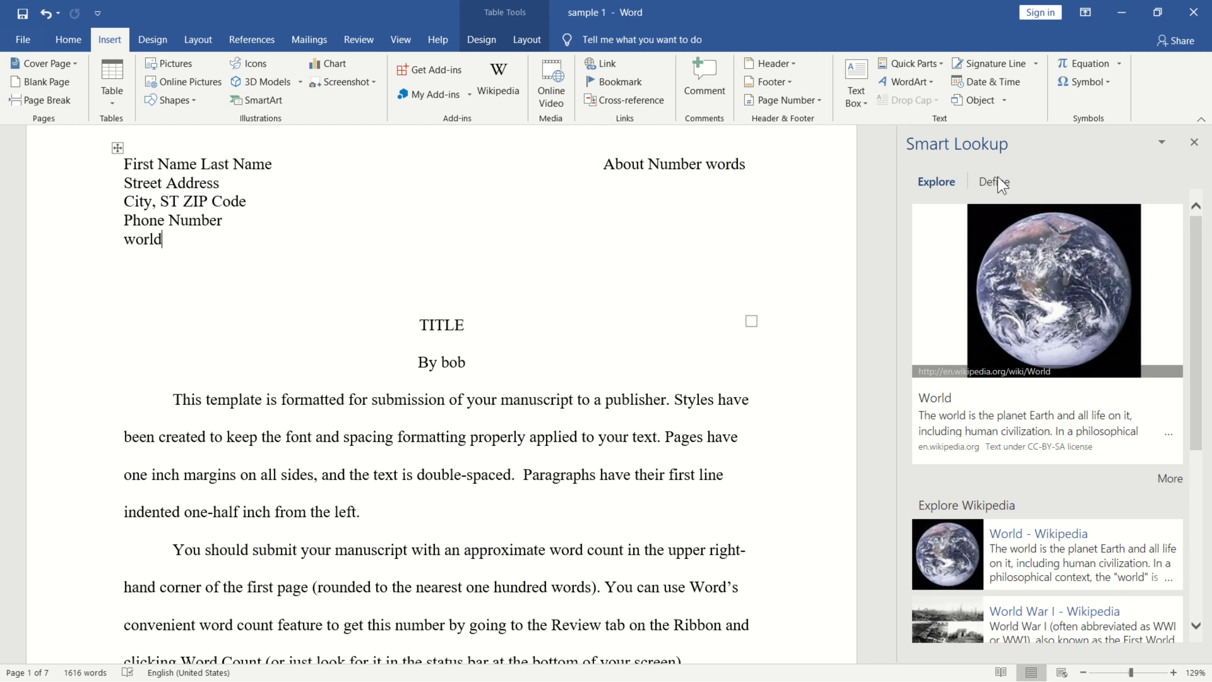
Step: Show the Define tab's dictionary definition of 'world', then close the Smart Lookup pane
click(1000, 191)
click(1001, 191)
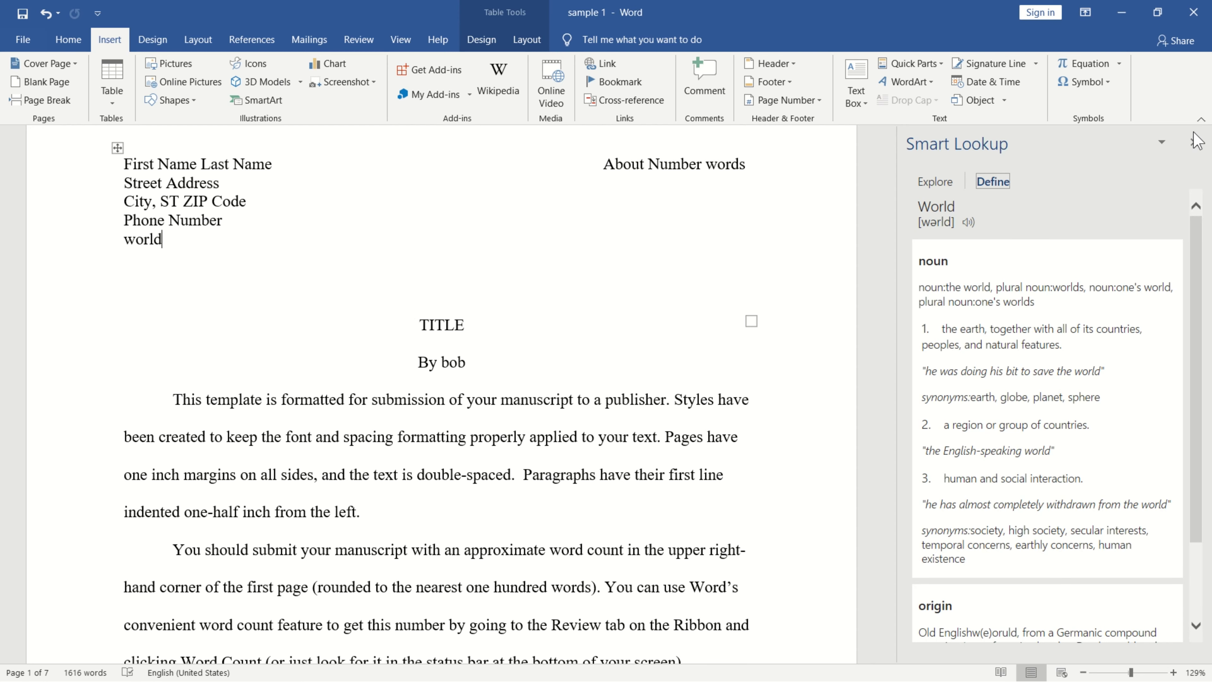
click(1194, 143)
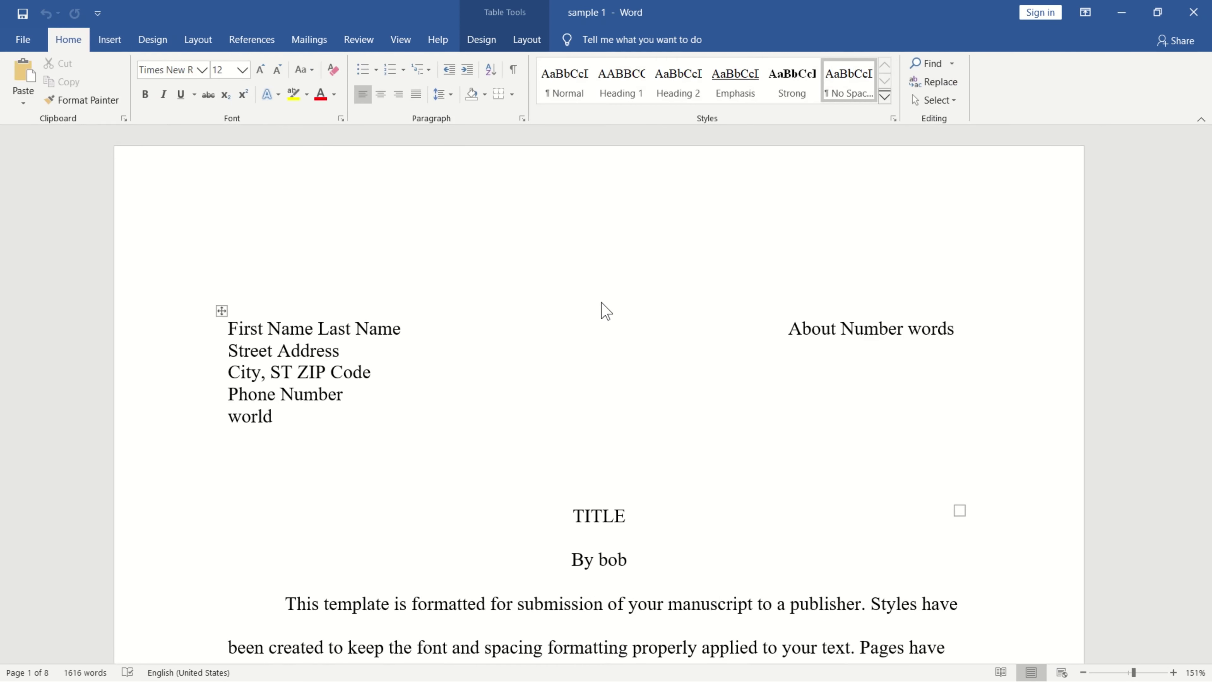